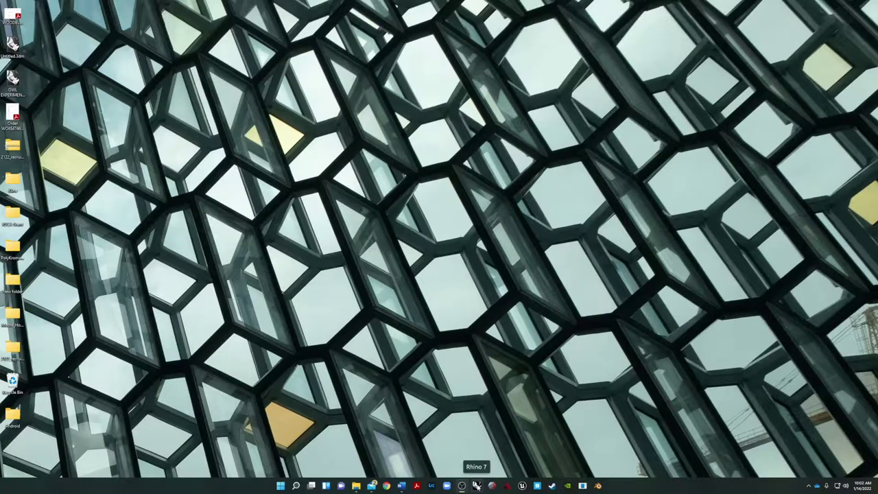
- Open Rhino 7 with a new empty model
{"action": "left_click", "coordinate": [477, 486]}
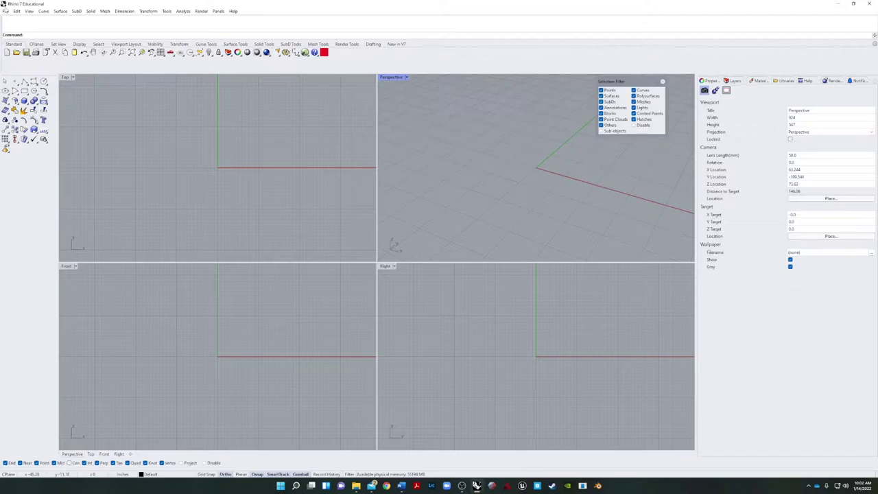
{"action": "right_click_drag", "start_coordinate": [203, 157], "coordinate": [188, 273]}
{"action": "right_click_drag", "start_coordinate": [192, 204], "coordinate": [185, 184]}
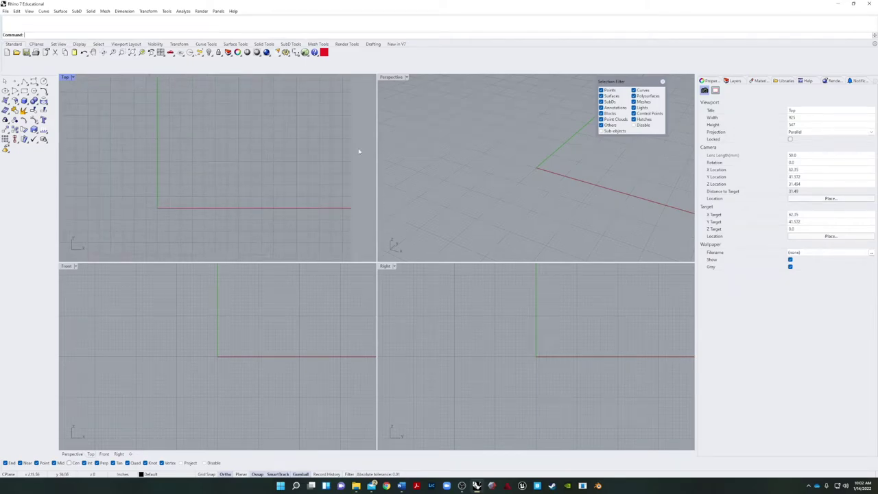
- Maximize the Perspective viewport and close the floating Selection Filter
{"action": "double_click", "coordinate": [391, 77]}
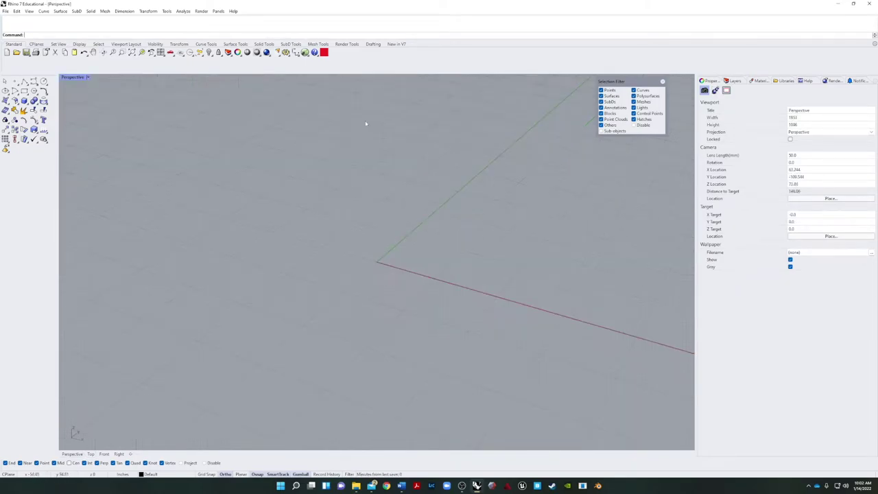
{"action": "right_click_drag", "start_coordinate": [482, 224], "coordinate": [299, 227]}
{"action": "left_click", "coordinate": [662, 82]}
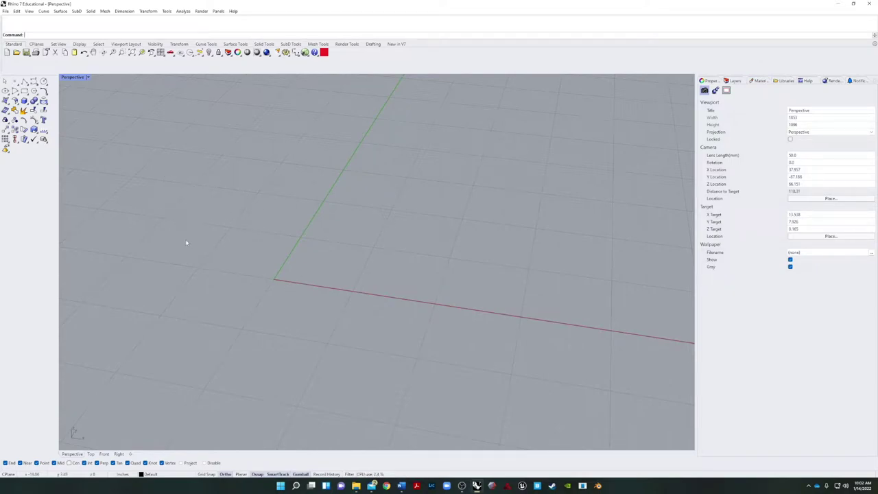
{"action": "right_click_drag", "start_coordinate": [357, 240], "coordinate": [348, 294], "text": "shift"}
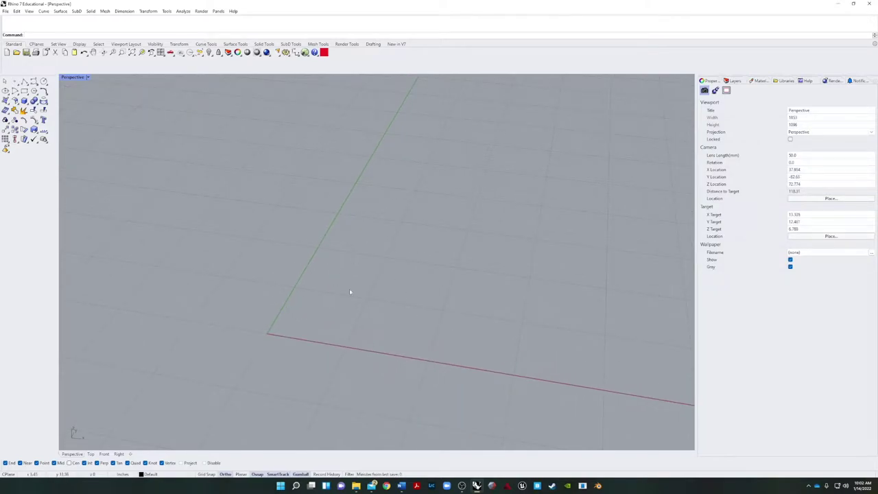
- Create a sphere centred on the origin (0) with a diameter of 4 inches
{"action": "type", "text": "sphere"}
{"action": "key", "text": "Return"}
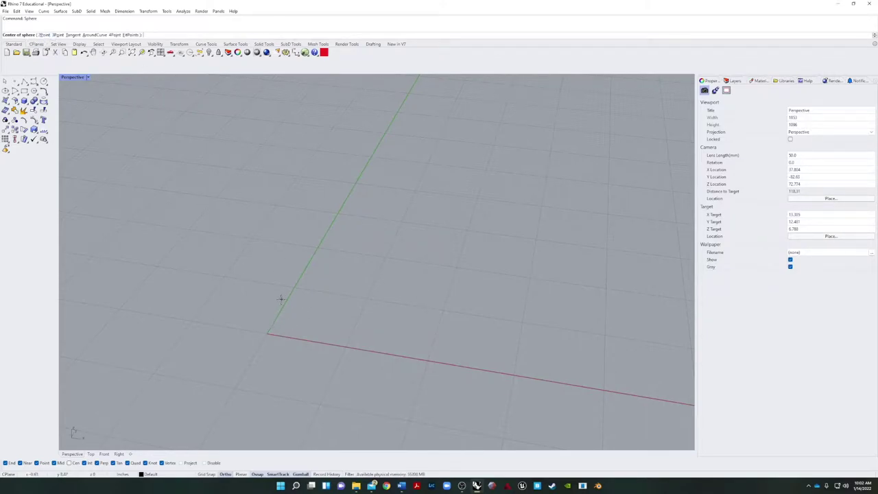
{"action": "type", "text": "0"}
{"action": "key", "text": "Return"}
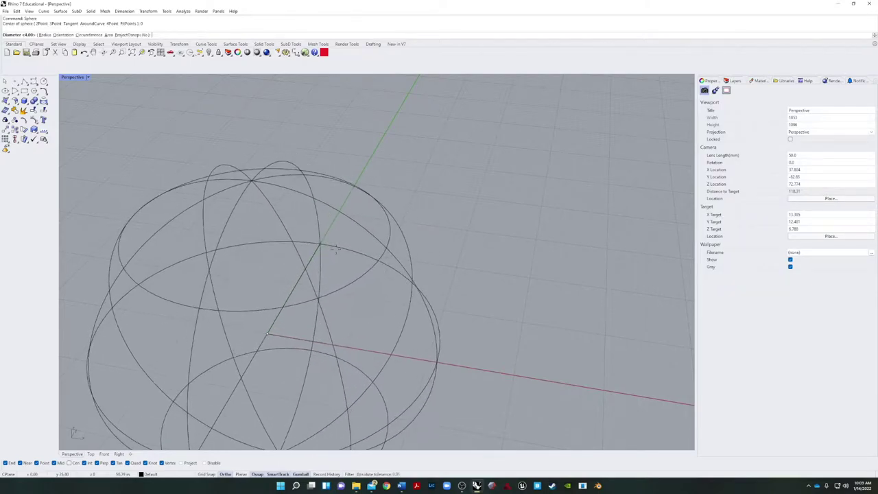
{"action": "right_click_drag", "start_coordinate": [265, 282], "coordinate": [276, 214]}
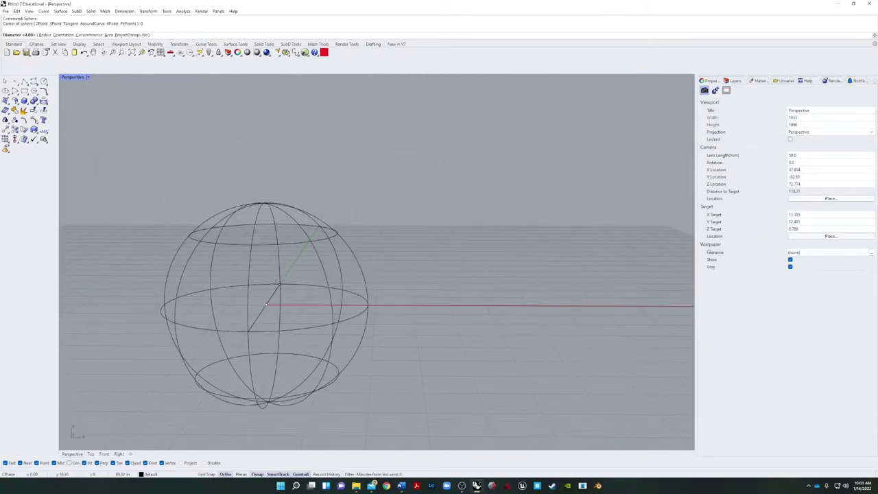
{"action": "type", "text": "d"}
{"action": "key", "text": "Return"}
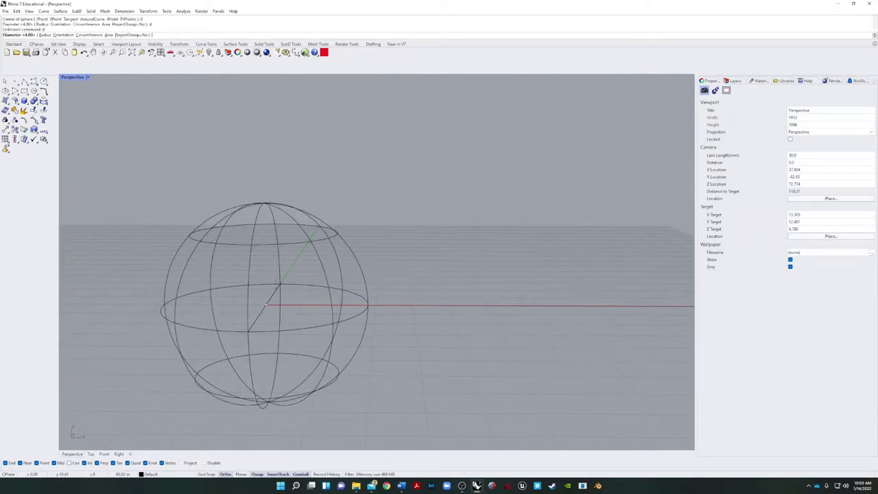
{"action": "type", "text": "4"}
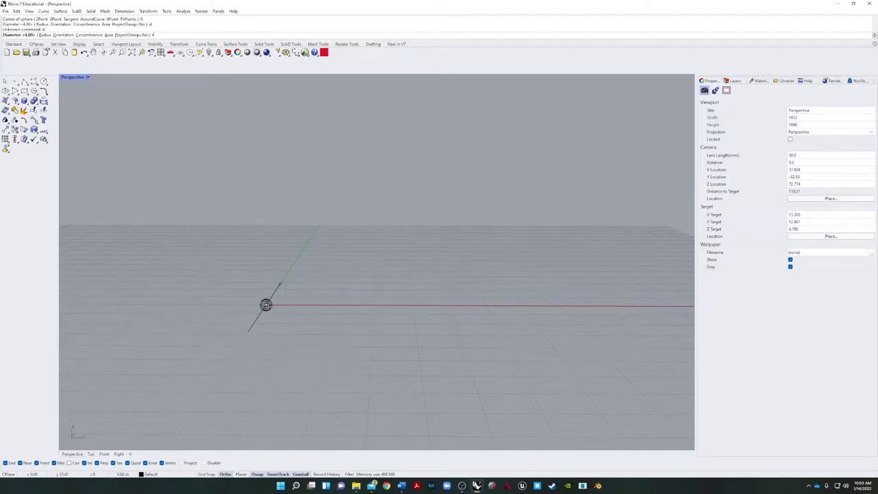
{"action": "key", "text": "Return"}
- Frame the sphere in the Perspective viewport and switch its display mode to Shaded
{"action": "type", "text": "z"}
{"action": "key", "text": "Return"}
{"action": "left_click_drag", "start_coordinate": [275, 284], "coordinate": [229, 356]}
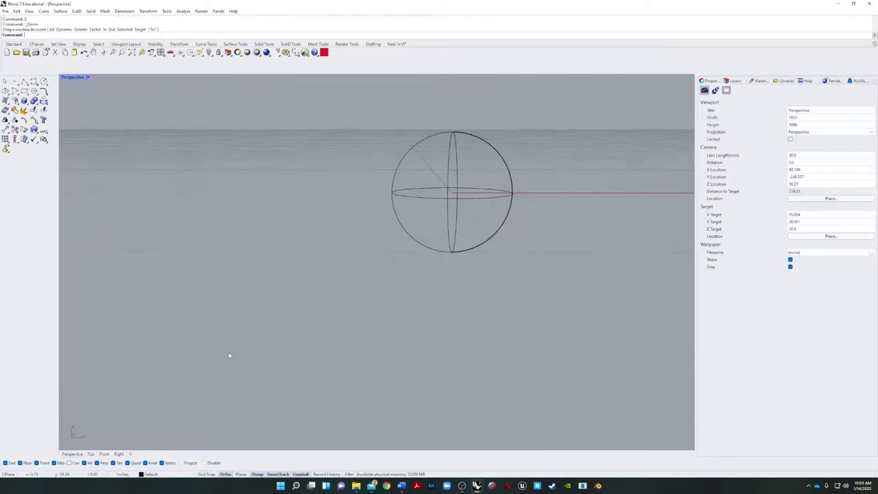
{"action": "right_click_drag", "start_coordinate": [439, 202], "coordinate": [367, 266], "text": "shift"}
{"action": "scroll", "coordinate": [366, 266], "scroll_direction": "up", "scroll_amount": 6}
{"action": "right_click_drag", "start_coordinate": [464, 276], "coordinate": [285, 285]}
{"action": "right_click_drag", "start_coordinate": [441, 240], "coordinate": [350, 270]}
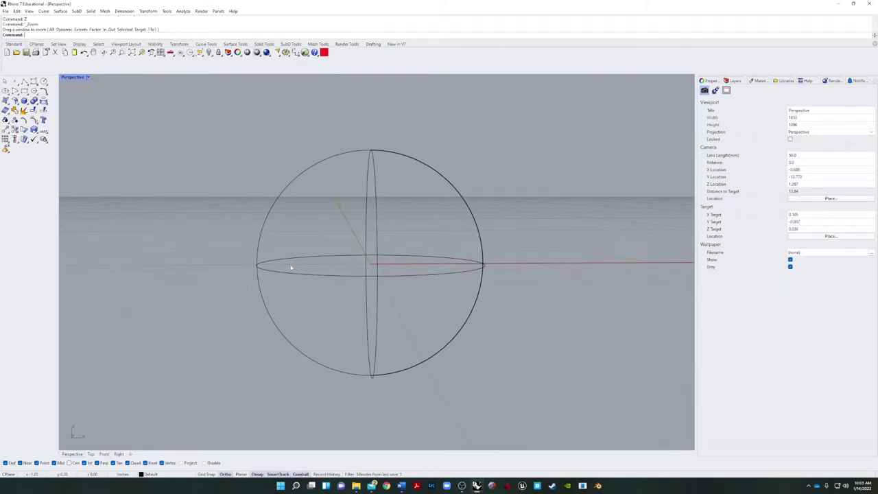
{"action": "left_click", "coordinate": [87, 76]}
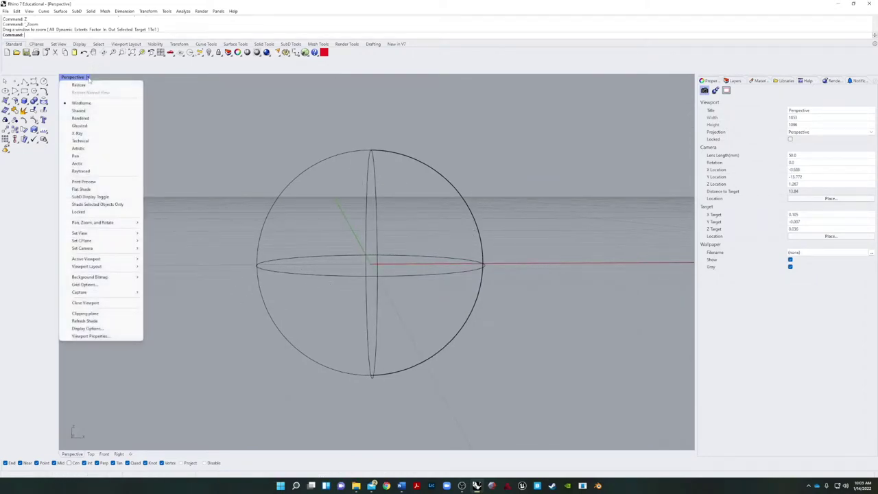
{"action": "left_click", "coordinate": [296, 115]}
{"action": "right_click", "coordinate": [256, 118]}
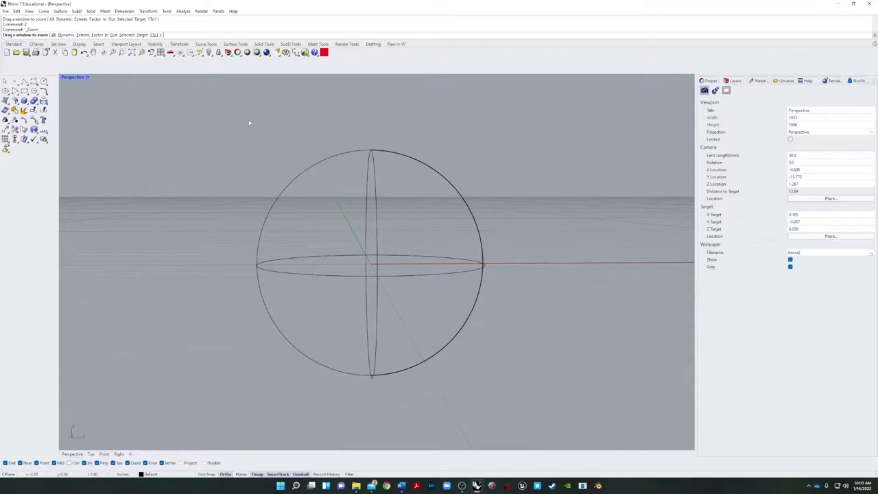
{"action": "left_click", "coordinate": [87, 77]}
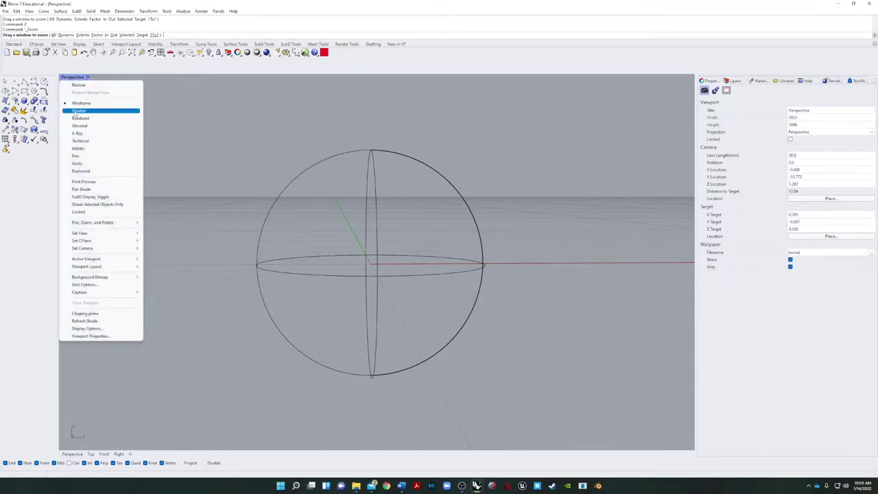
{"action": "left_click", "coordinate": [112, 115]}
{"action": "mouse_move", "coordinate": [254, 202]}
{"action": "right_mouse_down"}
{"action": "mouse_move", "coordinate": [213, 218]}
{"action": "mouse_move", "coordinate": [199, 299]}
{"action": "mouse_move", "coordinate": [295, 240]}
{"action": "mouse_move", "coordinate": [430, 204]}
{"action": "mouse_move", "coordinate": [410, 245]}
{"action": "right_mouse_up"}
{"action": "mouse_move", "coordinate": [418, 242]}
{"action": "left_mouse_down"}
{"action": "mouse_move", "coordinate": [520, 241]}
{"action": "mouse_move", "coordinate": [371, 280]}
{"action": "left_mouse_up"}
- Turn on the control points of the sphere with PointsOn
{"action": "scroll", "coordinate": [265, 242], "scroll_direction": "down", "scroll_amount": 15}
{"action": "right_click_drag", "start_coordinate": [332, 240], "coordinate": [276, 250]}
{"action": "scroll", "coordinate": [276, 249], "scroll_direction": "up", "scroll_amount": 3}
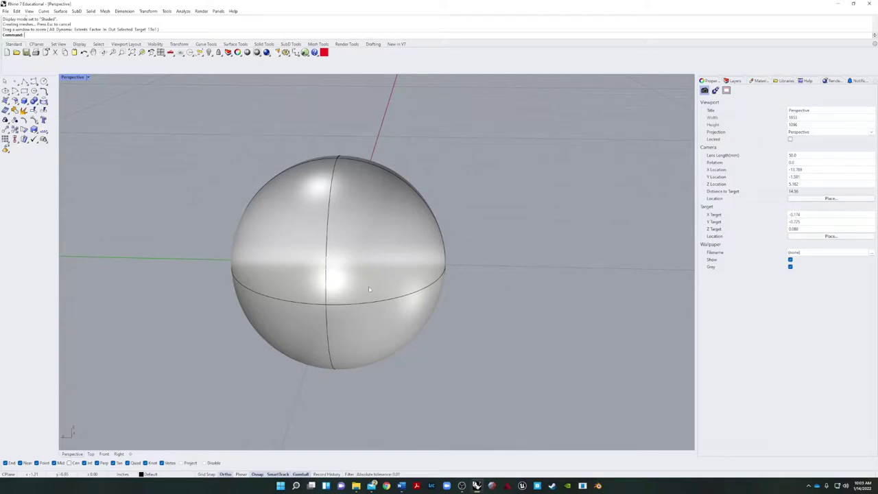
{"action": "type", "text": "Points"}
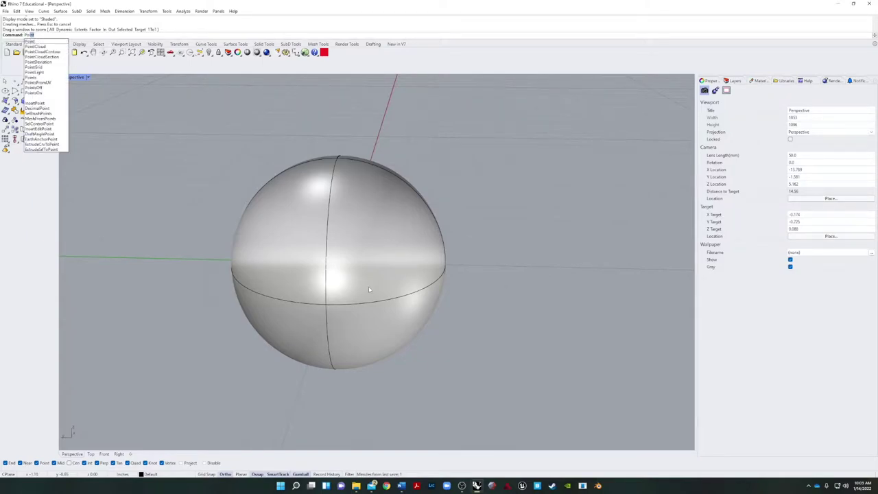
{"action": "key", "text": "BackSpace"}
{"action": "key", "text": "BackSpace"}
{"action": "key", "text": "BackSpace"}
{"action": "key", "text": "BackSpace"}
{"action": "key", "text": "BackSpace"}
{"action": "key", "text": "BackSpace"}
{"action": "type", "text": "po"}
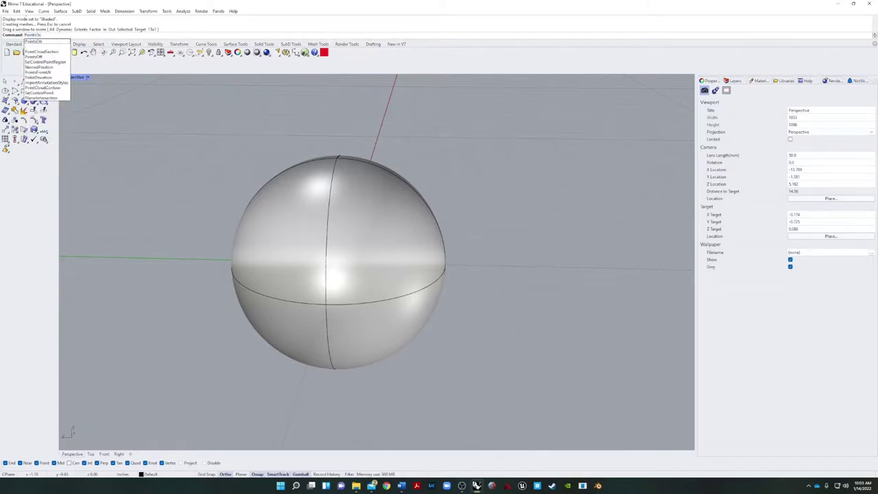
{"action": "key", "text": "Return"}
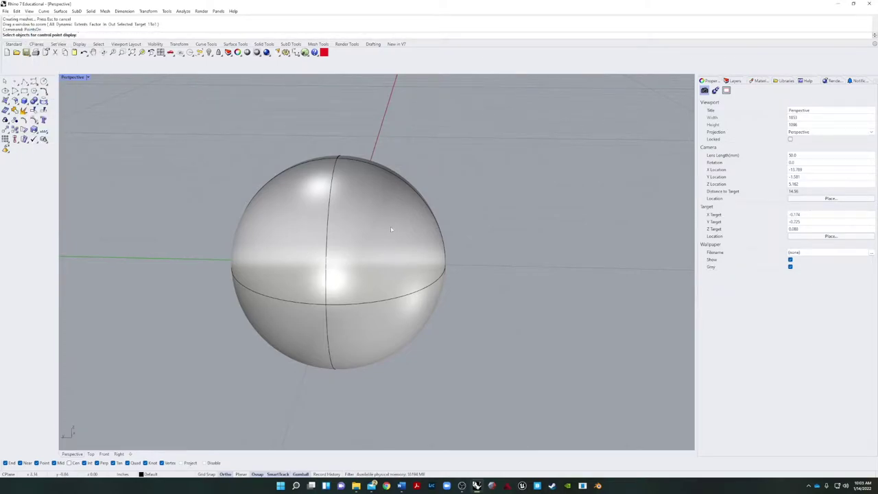
{"action": "left_click", "coordinate": [417, 246]}
{"action": "key", "text": "Return"}
{"action": "right_click_drag", "start_coordinate": [524, 207], "coordinate": [551, 186]}
{"action": "right_click_drag", "start_coordinate": [485, 264], "coordinate": [261, 249]}
{"action": "right_click_drag", "start_coordinate": [195, 243], "coordinate": [457, 231]}
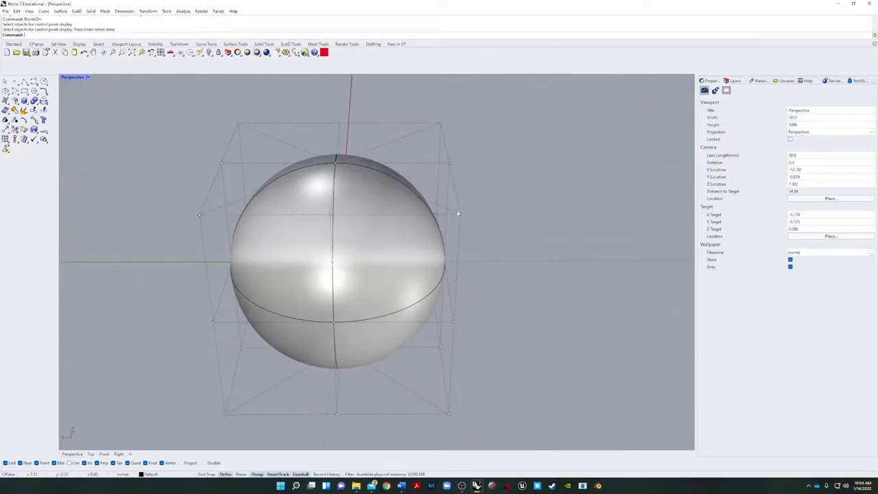
{"action": "left_click", "coordinate": [459, 213]}
{"action": "left_click_drag", "start_coordinate": [462, 195], "coordinate": [477, 155]}
{"action": "key", "text": "Escape"}
{"action": "left_click", "coordinate": [633, 196]}
- Rebuild the sphere's surface with a point count of 12 and degree 3 in both U and V, deleting the input
{"action": "right_click_drag", "start_coordinate": [518, 255], "coordinate": [567, 201]}
{"action": "scroll", "coordinate": [575, 209], "scroll_direction": "down", "scroll_amount": 5}
{"action": "scroll", "coordinate": [574, 208], "scroll_direction": "up", "scroll_amount": 5}
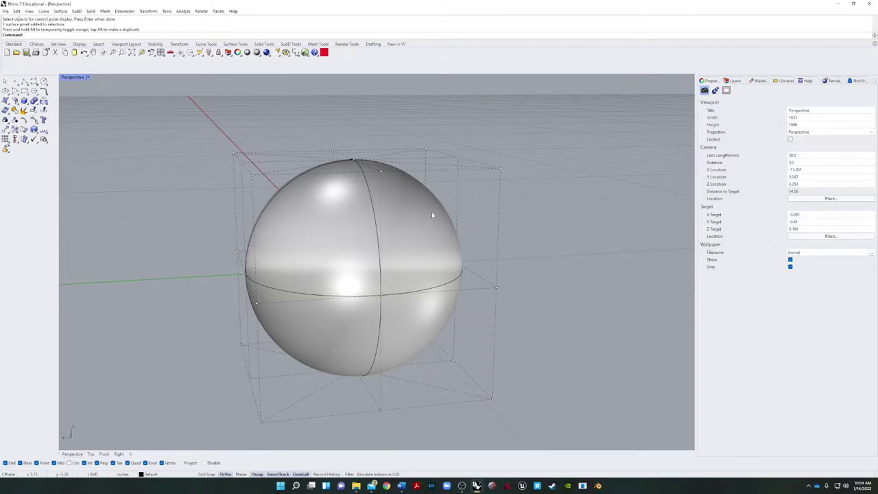
{"action": "type", "text": "Rebuild"}
{"action": "key", "text": "Return"}
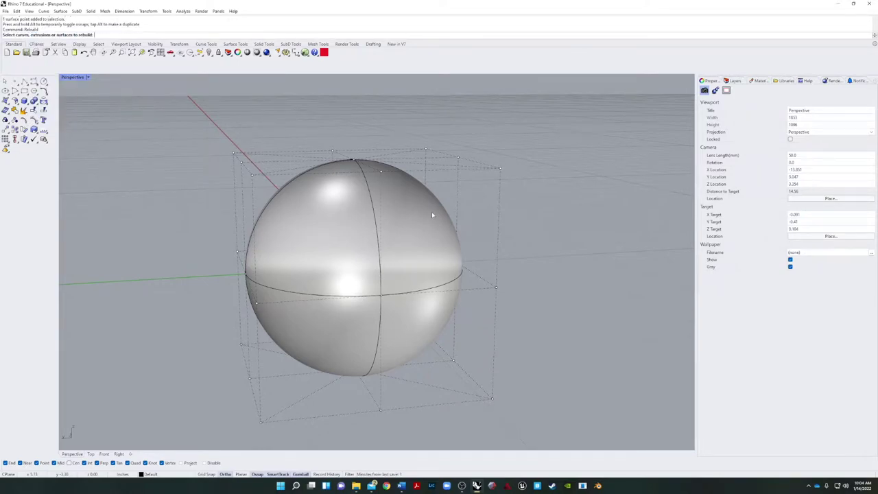
{"action": "left_click", "coordinate": [432, 213]}
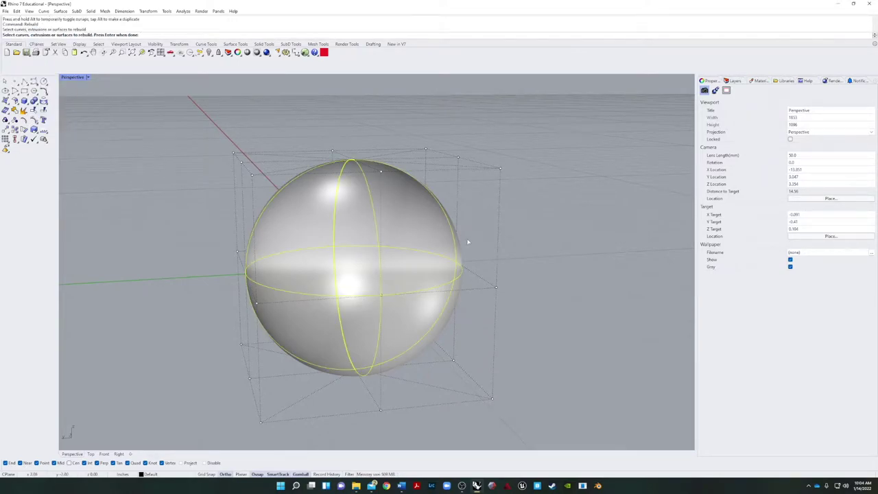
{"action": "key", "text": "Return"}
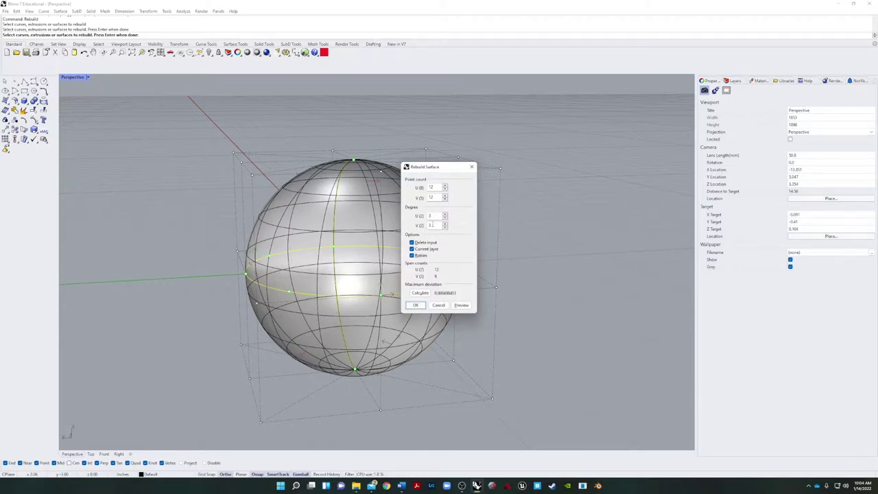
{"action": "left_click", "coordinate": [415, 306]}
- In the Top view, select the two opposite surface points along the X axis on the third ring in from the outermost
{"action": "right_click_drag", "start_coordinate": [522, 261], "coordinate": [314, 348]}
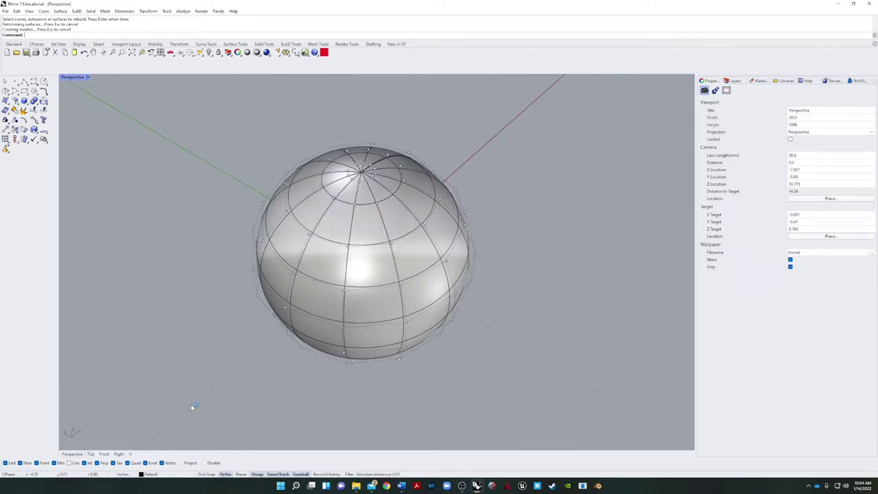
{"action": "right_click_drag", "start_coordinate": [192, 407], "coordinate": [164, 432]}
{"action": "left_click", "coordinate": [91, 454]}
{"action": "scroll", "coordinate": [236, 358], "scroll_direction": "up", "scroll_amount": 12}
{"action": "right_click_drag", "start_coordinate": [310, 295], "coordinate": [274, 361]}
{"action": "scroll", "coordinate": [274, 361], "scroll_direction": "up", "scroll_amount": 17}
{"action": "scroll", "coordinate": [208, 351], "scroll_direction": "up", "scroll_amount": 4}
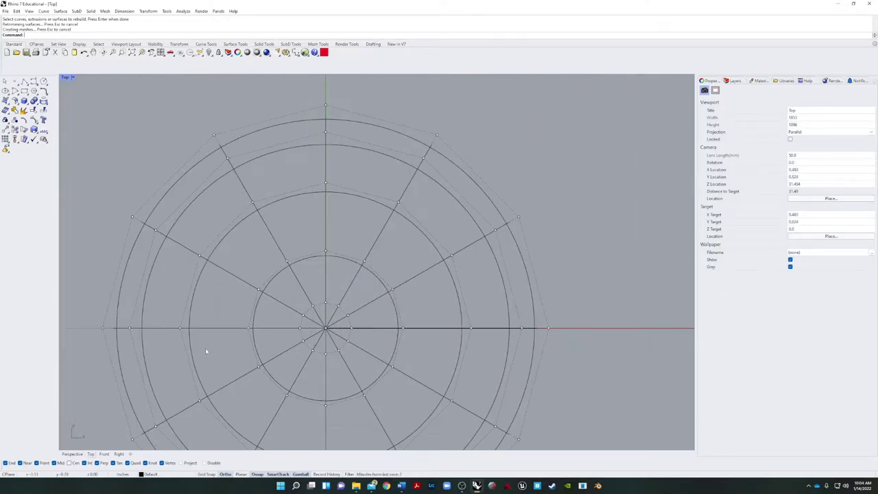
{"action": "right_click_drag", "start_coordinate": [162, 348], "coordinate": [192, 332]}
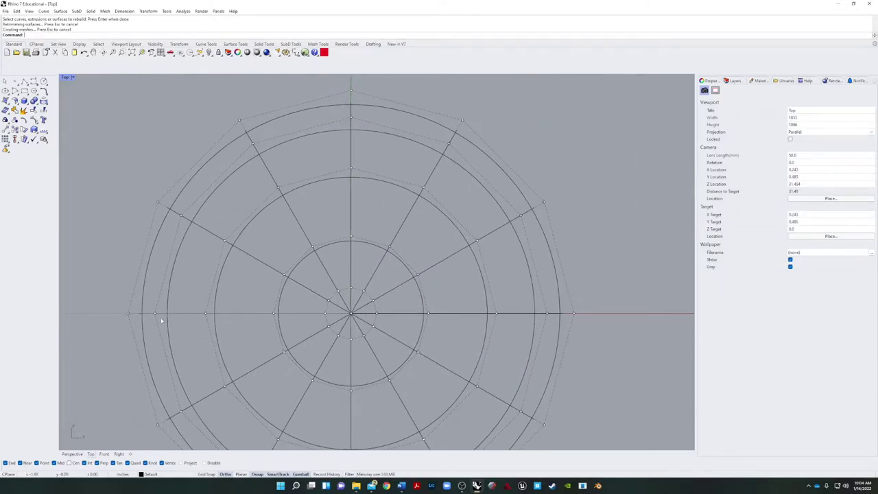
{"action": "left_click", "coordinate": [206, 315]}
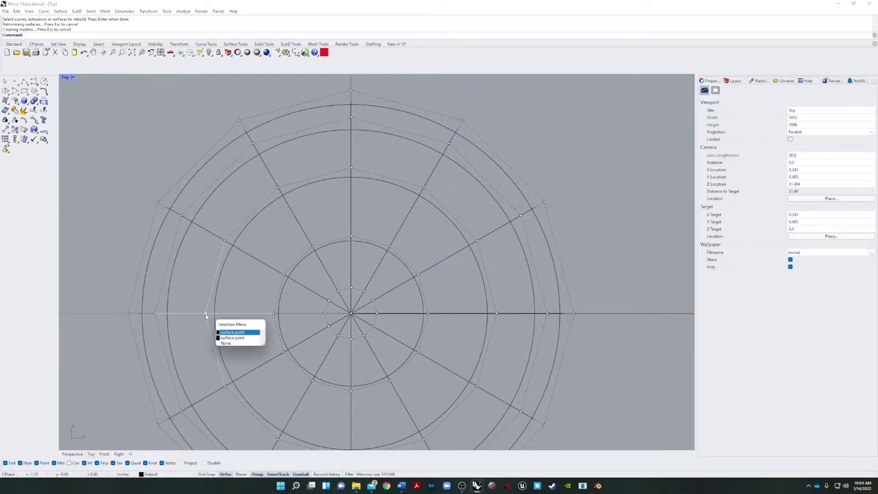
{"action": "left_click", "coordinate": [230, 332]}
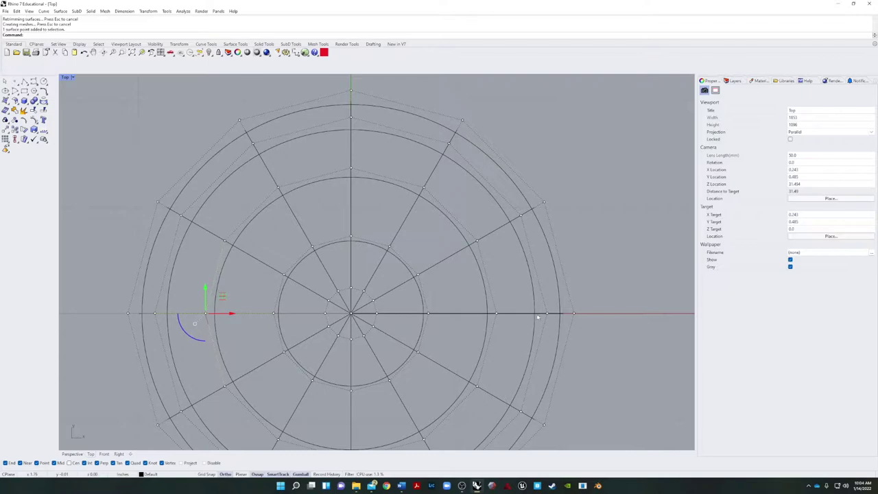
{"action": "left_click", "coordinate": [497, 316]}
{"action": "left_click", "coordinate": [522, 333]}
- In the Perspective view, raise the two selected control points vertically to pull two pointed ears out of the sphere's top
{"action": "left_click", "coordinate": [72, 453]}
{"action": "right_click_drag", "start_coordinate": [323, 373], "coordinate": [266, 300]}
{"action": "right_click_drag", "start_coordinate": [463, 376], "coordinate": [539, 346]}
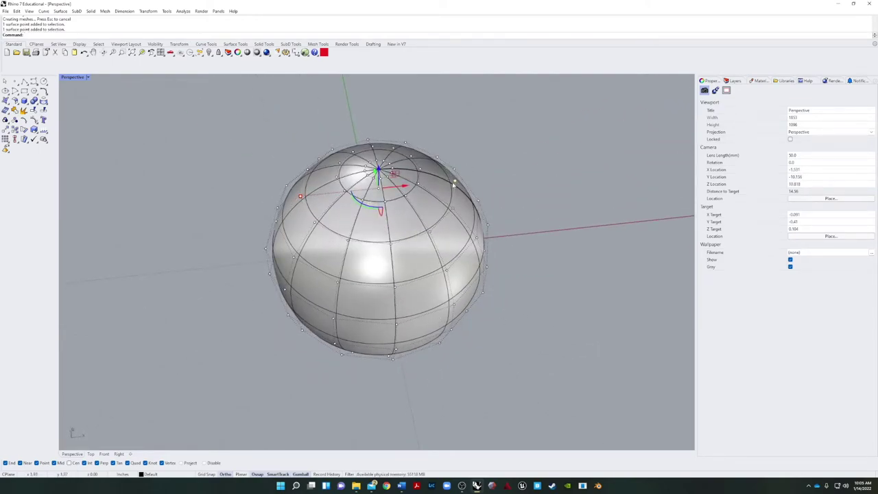
{"action": "right_click_drag", "start_coordinate": [571, 241], "coordinate": [533, 249]}
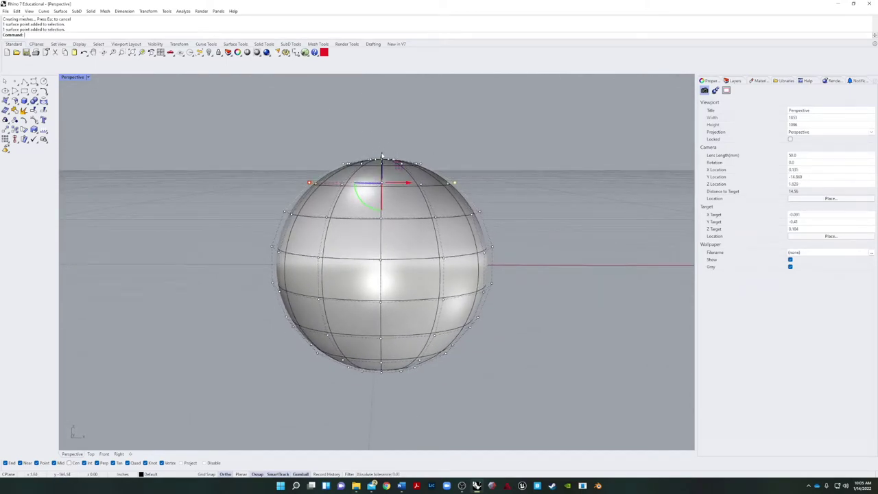
{"action": "left_click_drag", "start_coordinate": [382, 157], "coordinate": [381, 77]}
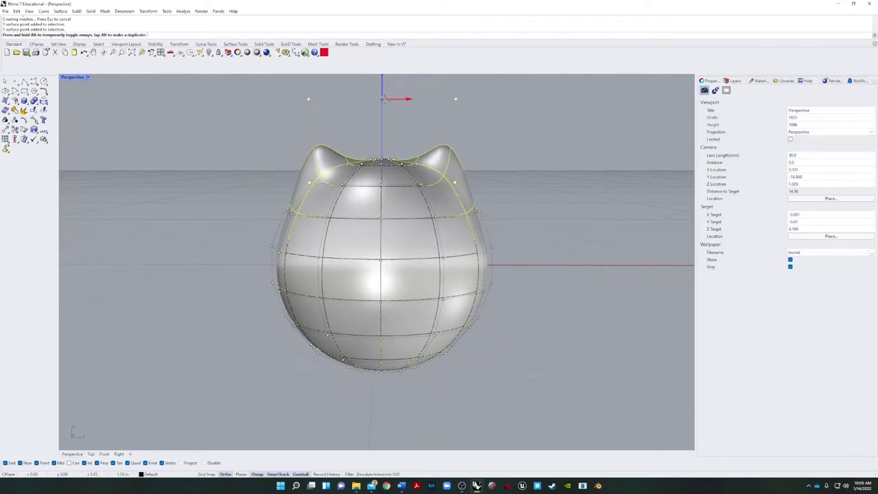
{"action": "scroll", "coordinate": [379, 96], "scroll_direction": "down", "scroll_amount": 3}
{"action": "left_click_drag", "start_coordinate": [379, 107], "coordinate": [378, 88]}
{"action": "left_click", "coordinate": [524, 137]}
- Select the whole eared surface and scale it along the vertical axis only to elongate the body
{"action": "right_click_drag", "start_coordinate": [524, 135], "coordinate": [362, 195]}
{"action": "scroll", "coordinate": [361, 195], "scroll_direction": "up", "scroll_amount": 3}
{"action": "right_click_drag", "start_coordinate": [227, 228], "coordinate": [527, 267]}
{"action": "right_click_drag", "start_coordinate": [240, 213], "coordinate": [205, 271]}
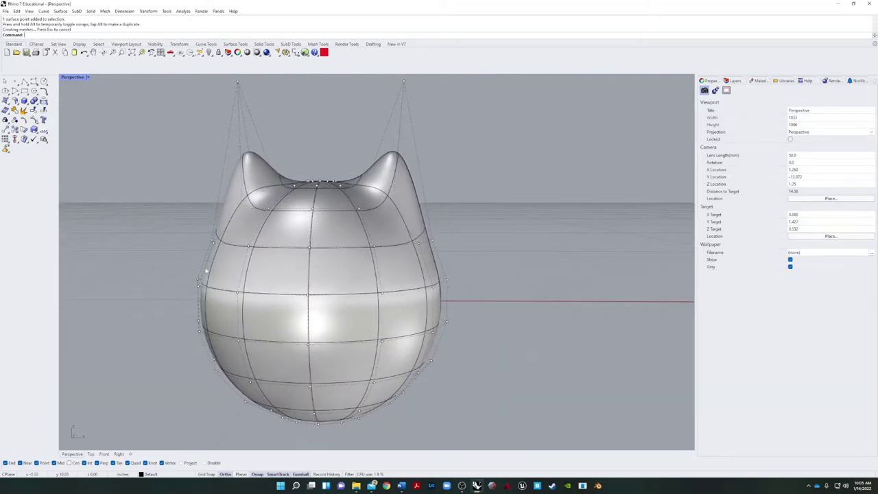
{"action": "left_click", "coordinate": [283, 313]}
{"action": "scroll", "coordinate": [202, 296], "scroll_direction": "down", "scroll_amount": 3}
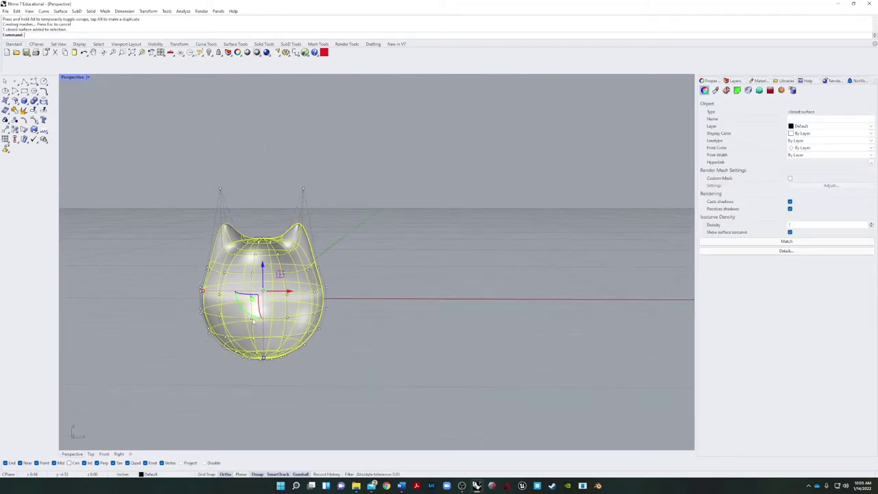
{"action": "left_click_drag", "start_coordinate": [264, 358], "coordinate": [263, 358]}
{"action": "left_click_drag", "start_coordinate": [265, 365], "coordinate": [258, 384]}
{"action": "right_click_drag", "start_coordinate": [403, 346], "coordinate": [363, 335]}
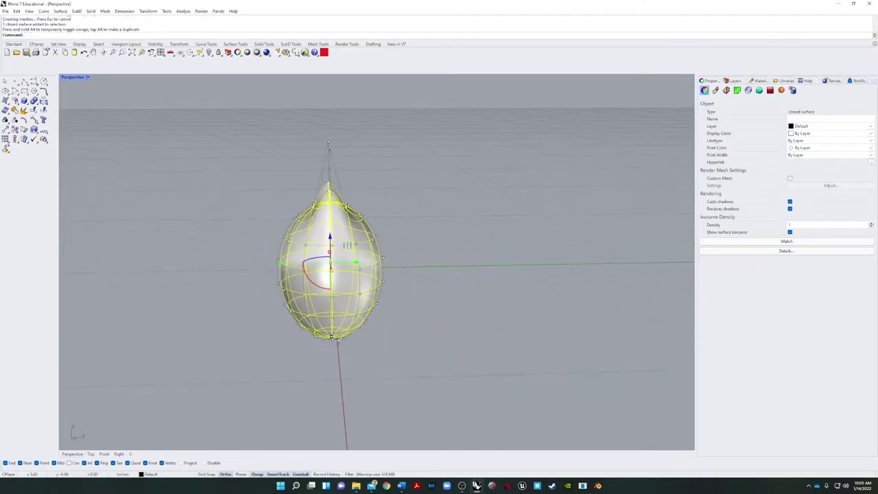
- Scale the eared body slightly narrower along the Y axis only and deselect it
{"action": "left_click_drag", "start_coordinate": [281, 266], "coordinate": [288, 266]}
{"action": "left_click", "coordinate": [208, 300]}
{"action": "right_click_drag", "start_coordinate": [209, 300], "coordinate": [314, 295]}
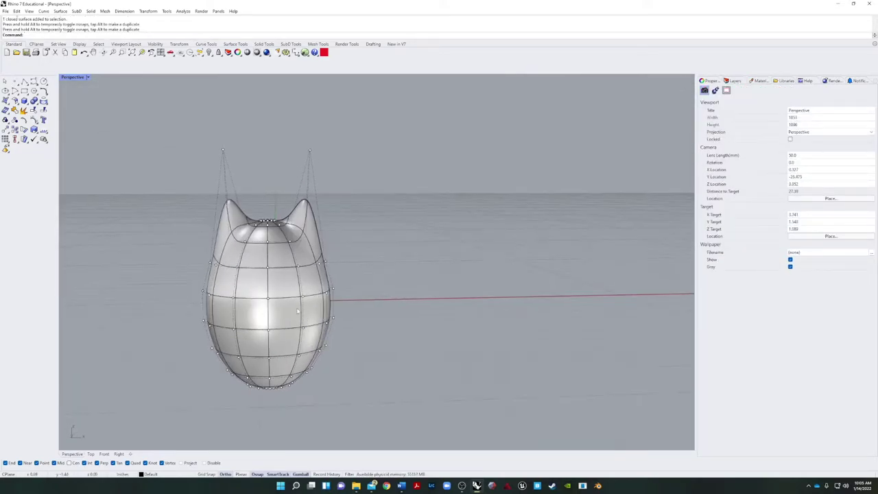
- Scale the body along the vertical axis only to make it shorter, and disable all object snaps
{"action": "left_click", "coordinate": [268, 376]}
{"action": "left_click_drag", "start_coordinate": [269, 389], "coordinate": [274, 371]}
{"action": "left_click", "coordinate": [204, 464]}
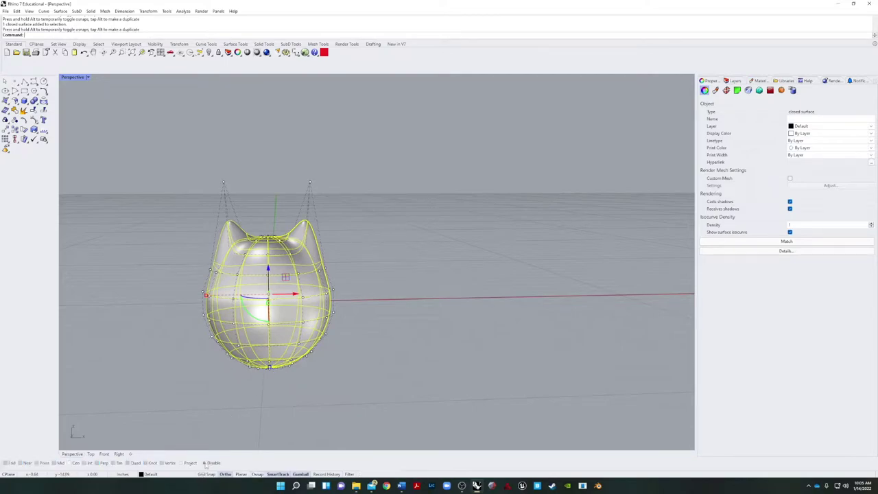
- Try to pull a single control point near the body's lower back outward along the Y axis as a tail, and undo the move
{"action": "right_click_drag", "start_coordinate": [322, 404], "coordinate": [410, 334]}
{"action": "left_click", "coordinate": [372, 348]}
{"action": "scroll", "coordinate": [413, 346], "scroll_direction": "up", "scroll_amount": 10}
{"action": "left_click_drag", "start_coordinate": [280, 352], "coordinate": [280, 354]}
{"action": "right_click_drag", "start_coordinate": [283, 354], "coordinate": [288, 327]}
{"action": "left_click", "coordinate": [413, 358]}
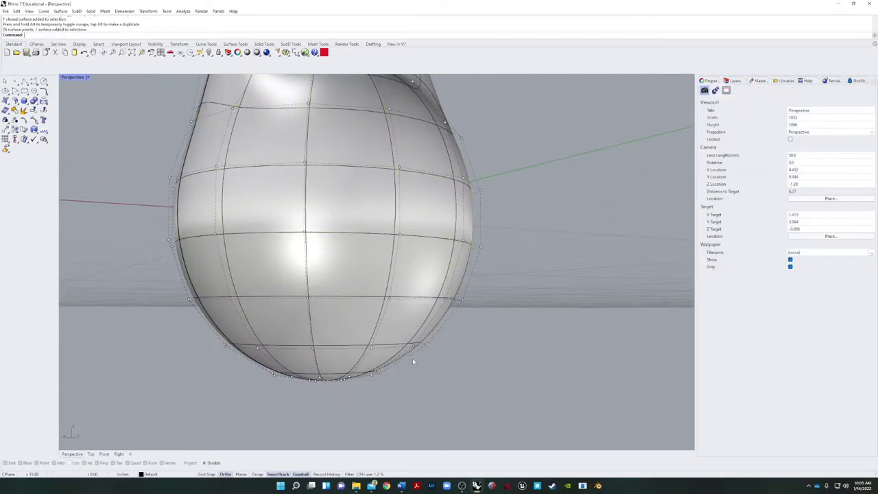
{"action": "scroll", "coordinate": [370, 388], "scroll_direction": "up", "scroll_amount": 3}
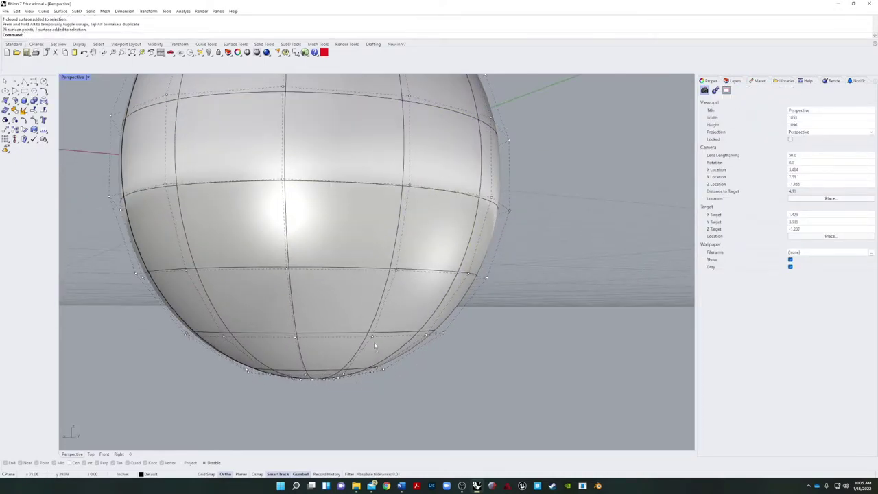
{"action": "type", "text": "Z"}
{"action": "key", "text": "Return"}
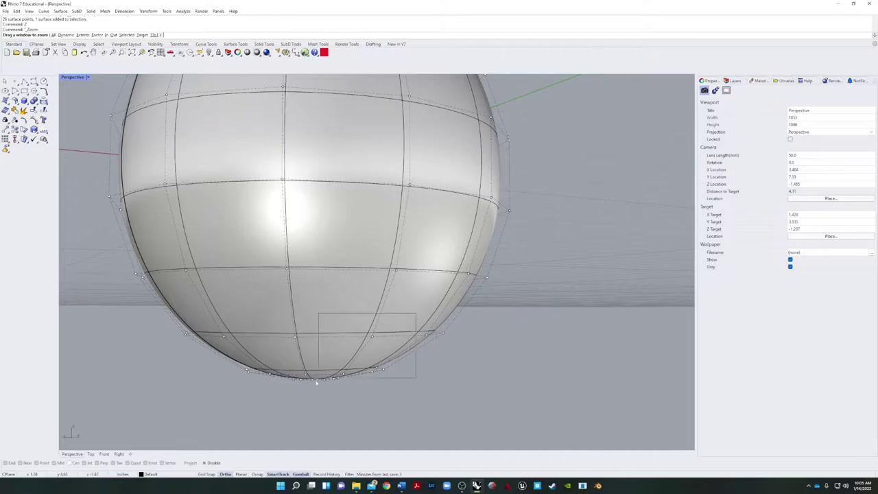
{"action": "left_click_drag", "start_coordinate": [317, 382], "coordinate": [318, 379]}
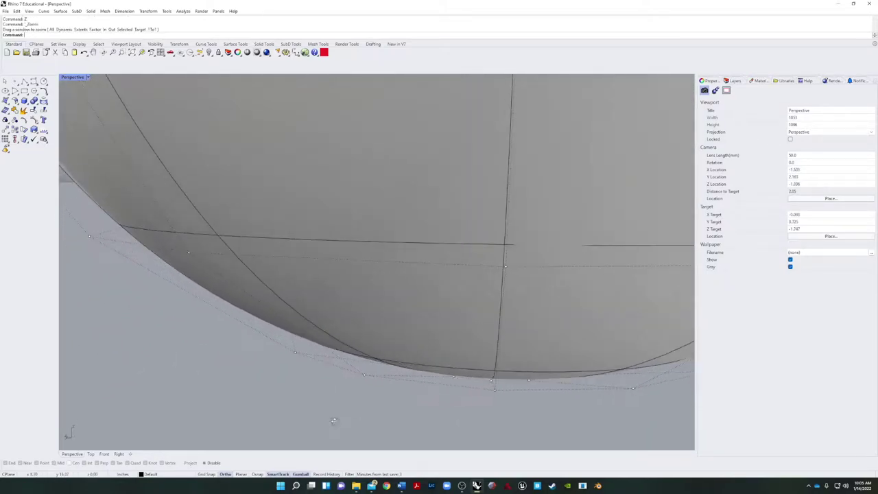
{"action": "right_click_drag", "start_coordinate": [333, 421], "coordinate": [371, 405]}
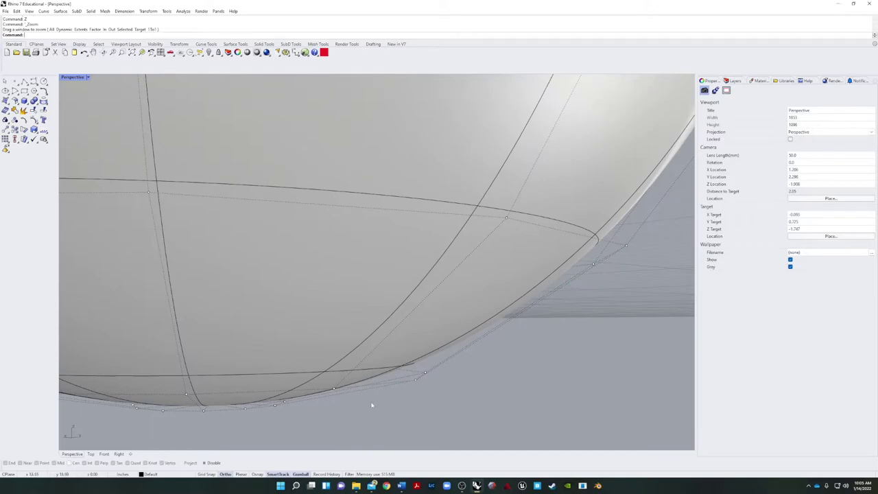
{"action": "left_click", "coordinate": [335, 391]}
{"action": "scroll", "coordinate": [411, 413], "scroll_direction": "down", "scroll_amount": 8}
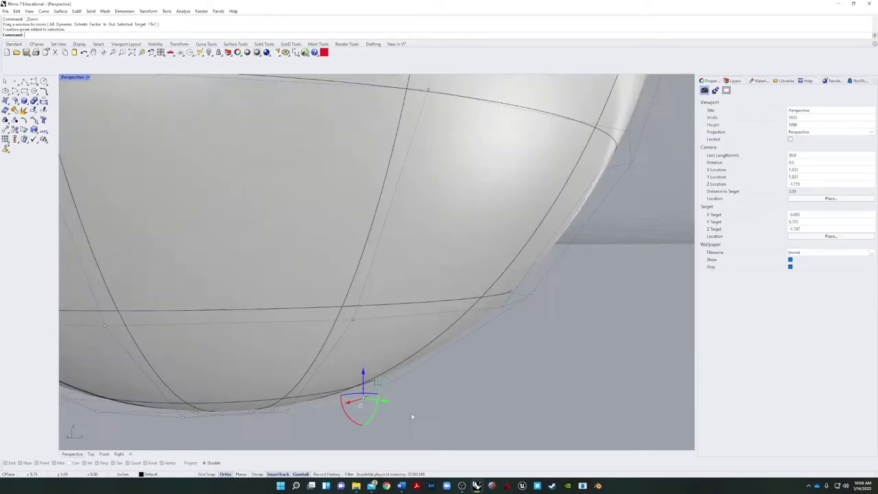
{"action": "left_click_drag", "start_coordinate": [431, 407], "coordinate": [508, 411]}
{"action": "right_click_drag", "start_coordinate": [402, 432], "coordinate": [287, 392]}
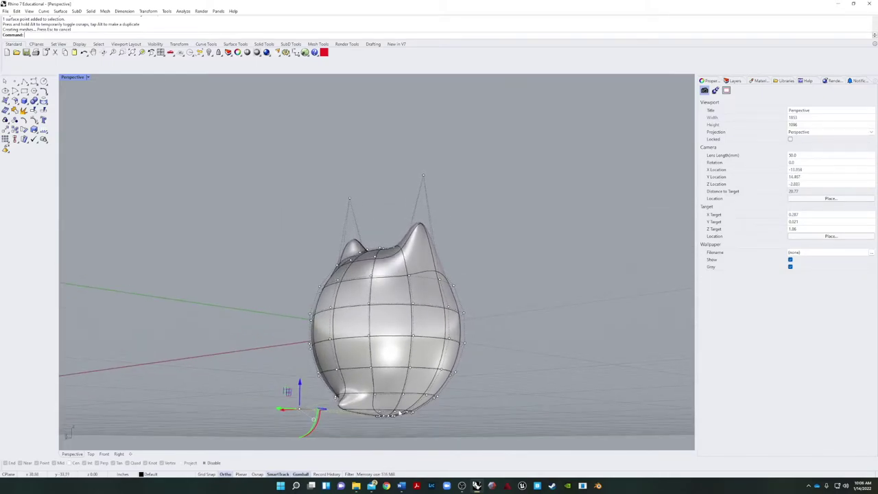
{"action": "key", "text": "ctrl+z"}
- Pull the control point at the middle of the body's lower back outward along the Y axis to form a tail
{"action": "scroll", "coordinate": [356, 408], "scroll_direction": "up", "scroll_amount": 6}
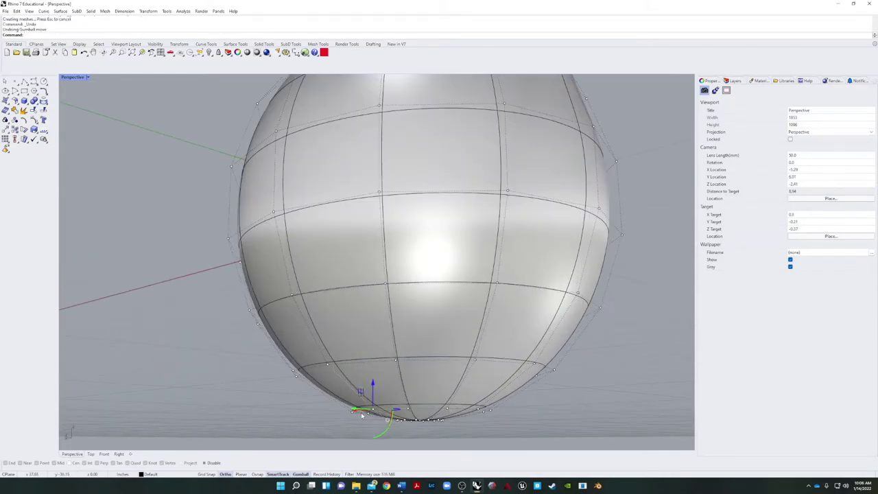
{"action": "left_click", "coordinate": [415, 403]}
{"action": "right_click_drag", "start_coordinate": [415, 403], "coordinate": [280, 430]}
{"action": "left_click_drag", "start_coordinate": [275, 409], "coordinate": [124, 414]}
{"action": "right_click_drag", "start_coordinate": [263, 424], "coordinate": [414, 433]}
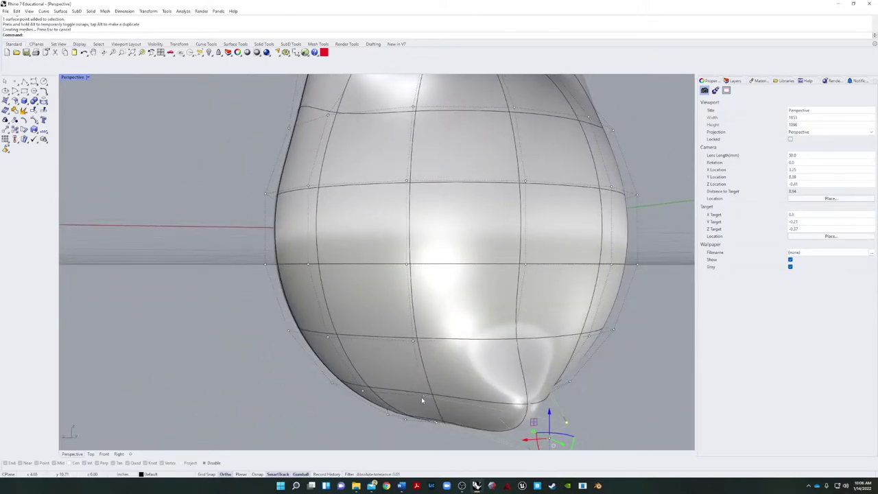
- Select the two control points on either side of the tail and move them outward along the Y axis to broaden its base
{"action": "left_click", "coordinate": [423, 398]}
{"action": "right_click_drag", "start_coordinate": [425, 400], "coordinate": [539, 406]}
{"action": "left_click", "coordinate": [498, 397], "text": "shift"}
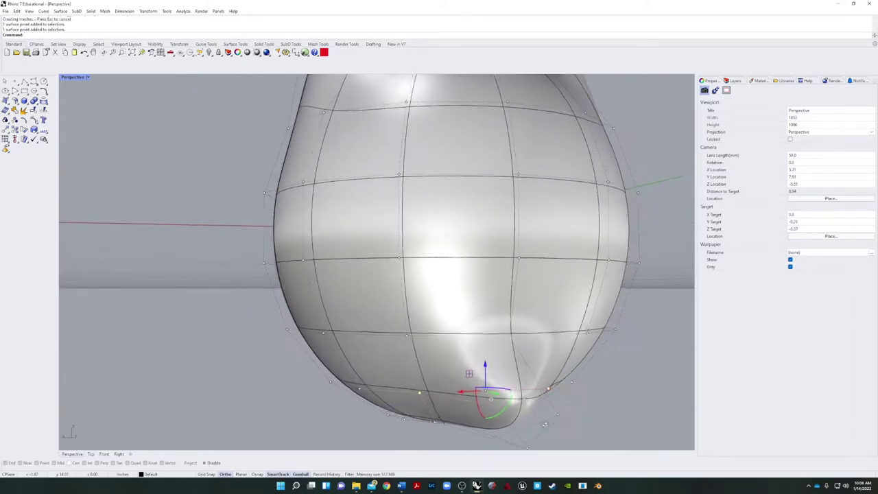
{"action": "scroll", "coordinate": [524, 406], "scroll_direction": "down", "scroll_amount": 5}
{"action": "scroll", "coordinate": [524, 407], "scroll_direction": "up", "scroll_amount": 5}
{"action": "left_click_drag", "start_coordinate": [517, 402], "coordinate": [559, 398]}
- Examine the overall shape of the owl body and its ears from the front and from above
{"action": "right_click_drag", "start_coordinate": [280, 402], "coordinate": [423, 407]}
{"action": "scroll", "coordinate": [398, 369], "scroll_direction": "up", "scroll_amount": 2}
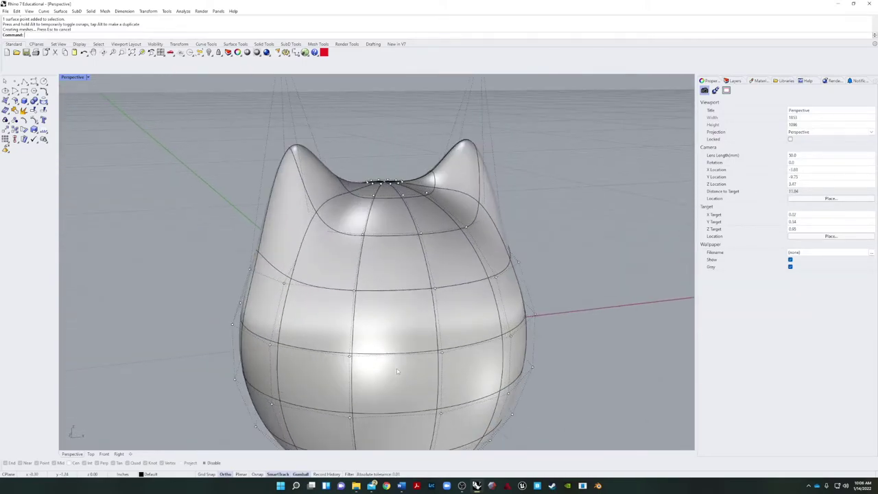
{"action": "right_click_drag", "start_coordinate": [417, 339], "coordinate": [384, 329]}
{"action": "right_click_drag", "start_coordinate": [391, 265], "coordinate": [402, 284]}
{"action": "right_click_drag", "start_coordinate": [242, 303], "coordinate": [237, 345]}
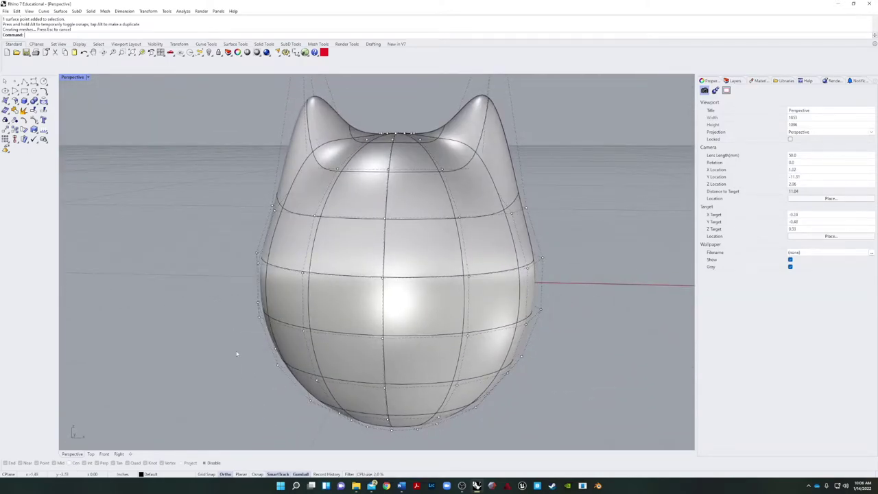
{"action": "right_click_drag", "start_coordinate": [438, 249], "coordinate": [421, 258], "text": "shift"}
{"action": "right_click_drag", "start_coordinate": [502, 303], "coordinate": [481, 302]}
{"action": "right_click_drag", "start_coordinate": [440, 328], "coordinate": [362, 287]}
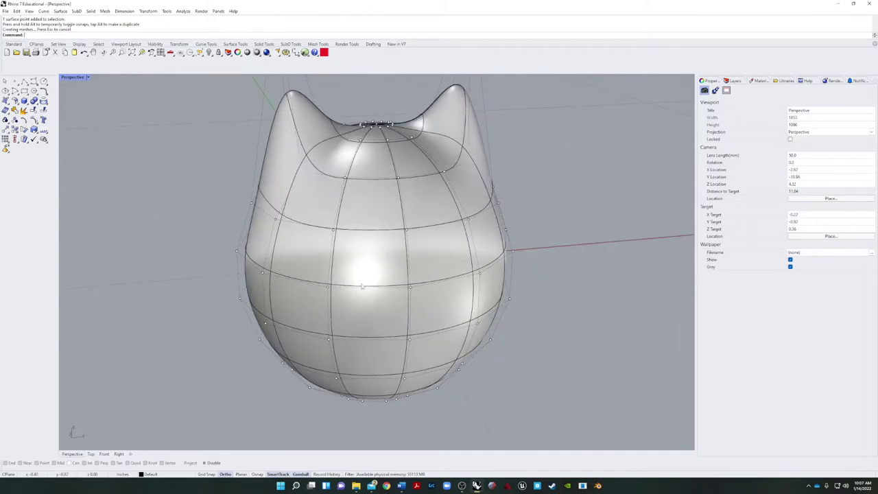
- Turn off the surface's control points with PointsOff and deselect the body
{"action": "left_click", "coordinate": [465, 240]}
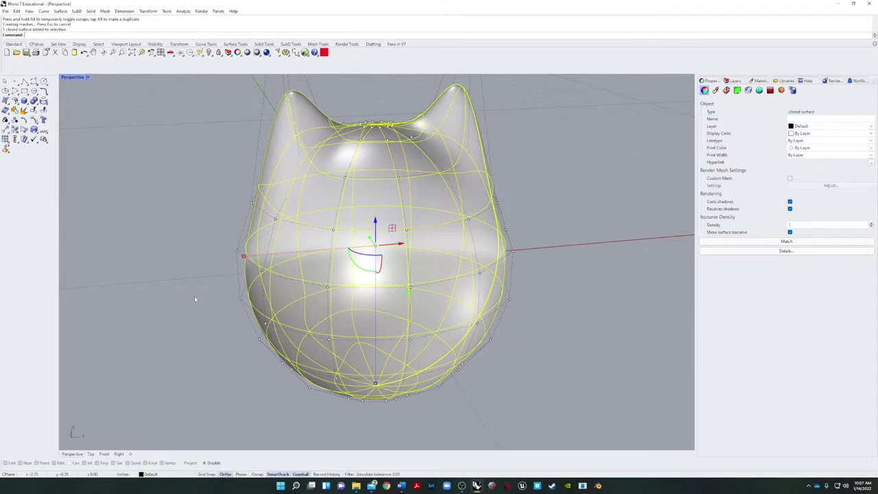
{"action": "type", "text": "PointsOff"}
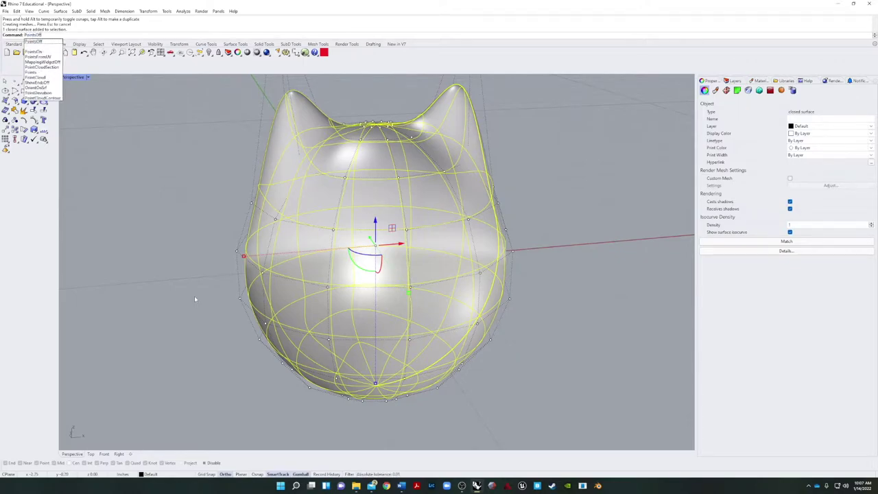
{"action": "key", "text": "Return"}
{"action": "left_click", "coordinate": [195, 299]}
{"action": "scroll", "coordinate": [205, 303], "scroll_direction": "down", "scroll_amount": 4}
{"action": "right_click_drag", "start_coordinate": [305, 332], "coordinate": [335, 339]}
- Switch to the Front view, set its display mode to Shaded, and frame the body closely
{"action": "left_click", "coordinate": [104, 454]}
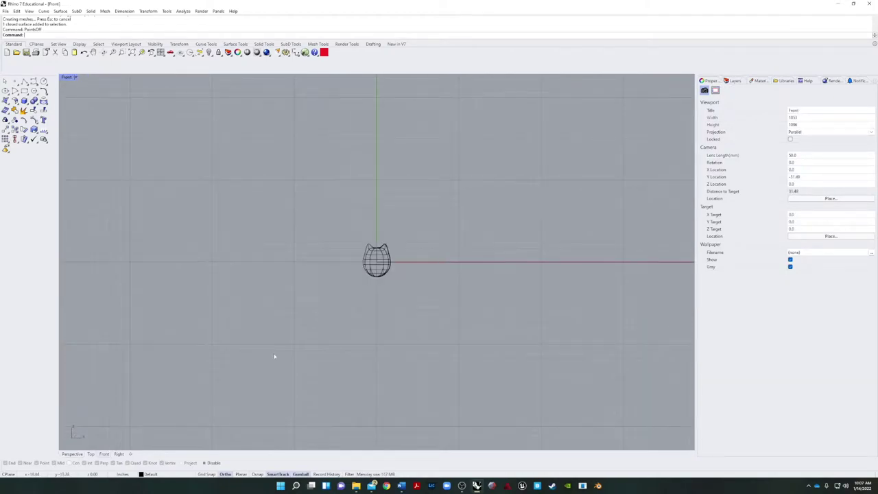
{"action": "scroll", "coordinate": [365, 245], "scroll_direction": "up", "scroll_amount": 8}
{"action": "right_click_drag", "start_coordinate": [469, 332], "coordinate": [204, 186]}
{"action": "left_click", "coordinate": [76, 77]}
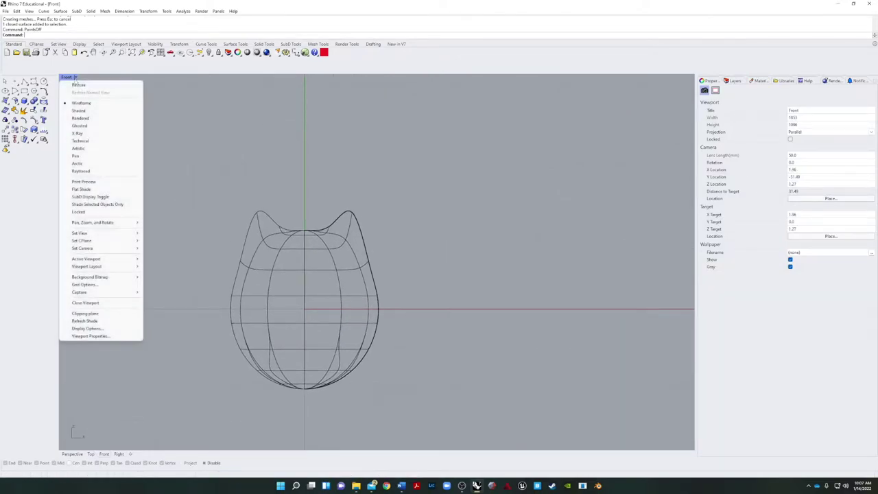
{"action": "left_click", "coordinate": [89, 111]}
{"action": "mouse_move", "coordinate": [157, 236]}
{"action": "right_mouse_down"}
{"action": "mouse_move", "coordinate": [169, 254]}
{"action": "mouse_move", "coordinate": [142, 244]}
{"action": "right_mouse_up"}
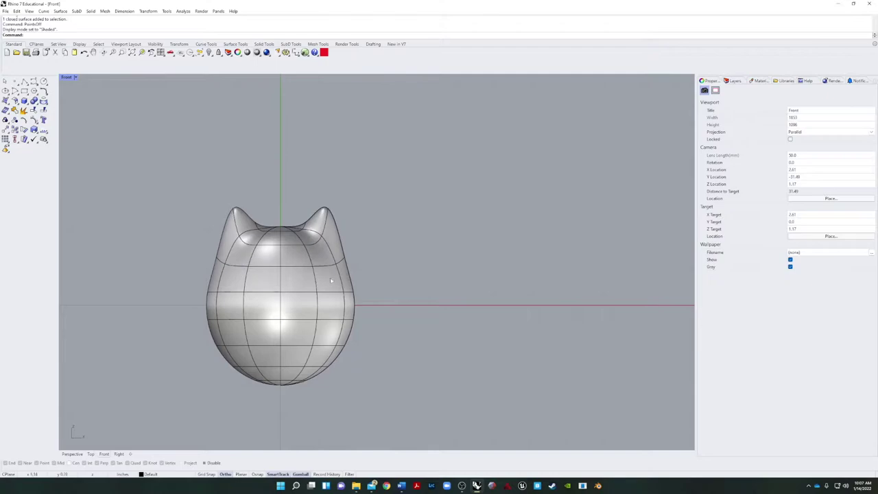
{"action": "scroll", "coordinate": [293, 295], "scroll_direction": "up", "scroll_amount": 5}
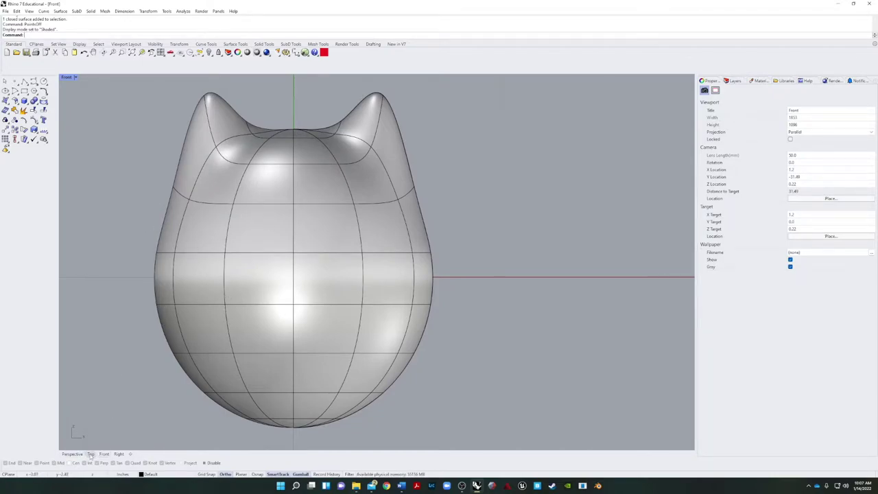
- In the Top view, move the whole body in the positive Y direction off the X axis and deselect it
{"action": "left_click", "coordinate": [90, 455]}
{"action": "scroll", "coordinate": [186, 389], "scroll_direction": "down", "scroll_amount": 15}
{"action": "right_click_drag", "start_coordinate": [319, 388], "coordinate": [324, 347]}
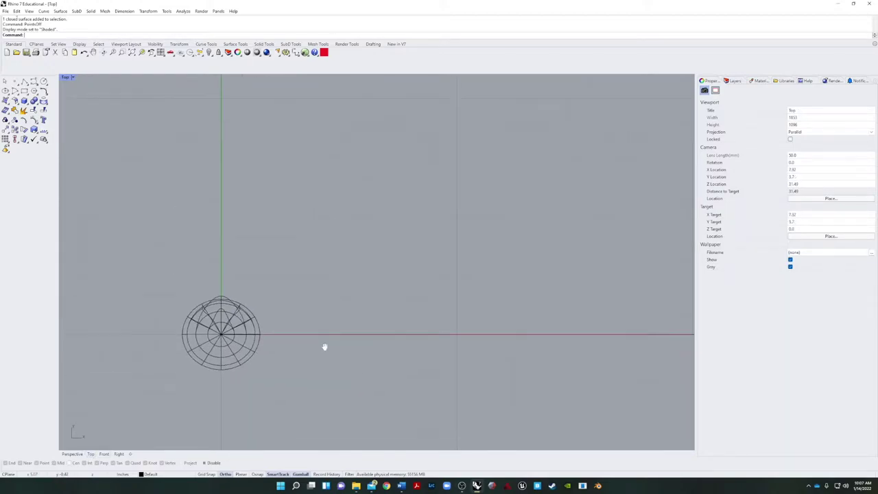
{"action": "left_click", "coordinate": [223, 337]}
{"action": "left_click_drag", "start_coordinate": [221, 309], "coordinate": [221, 256]}
{"action": "left_click", "coordinate": [186, 363]}
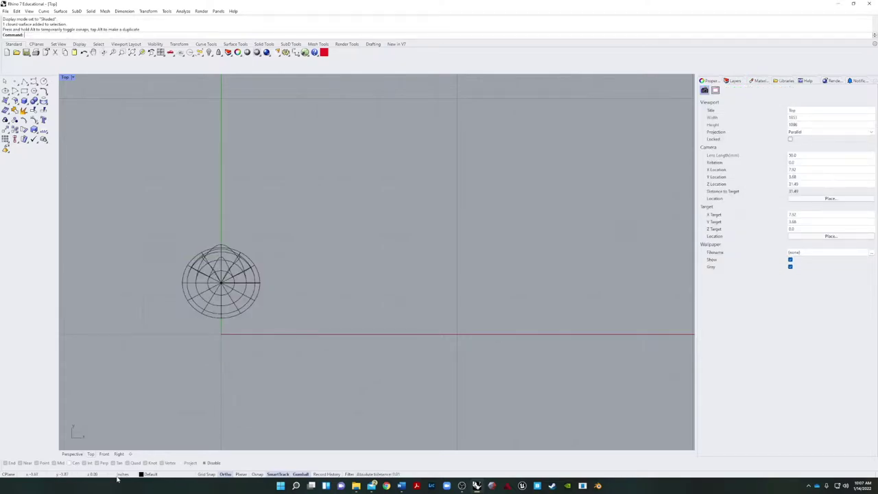